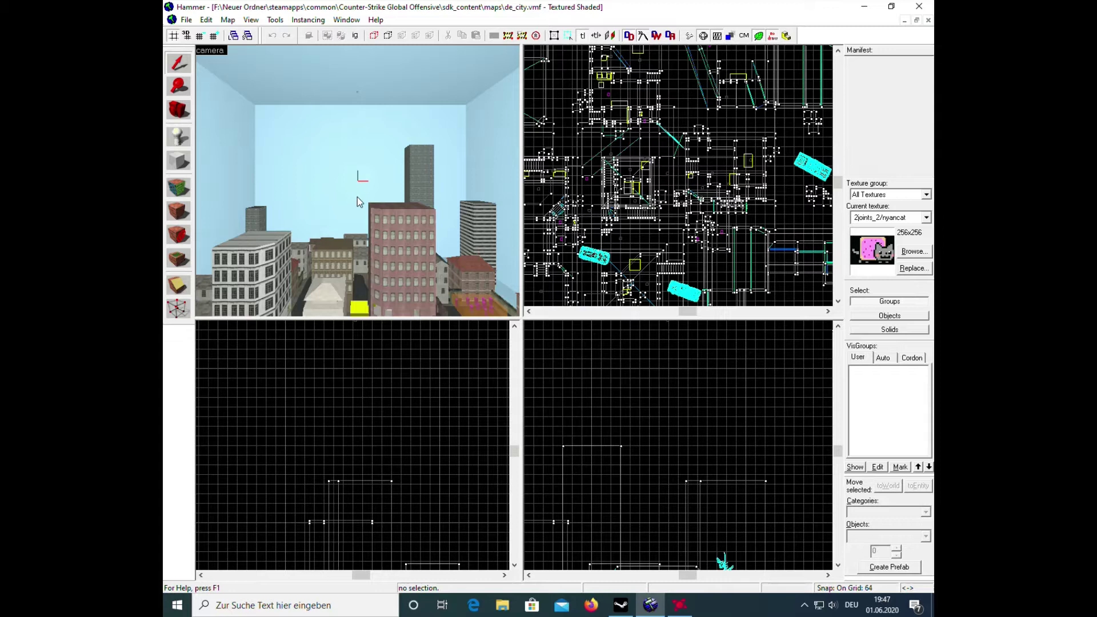
Select the skybox group around the city and examine the map's buildings and enclosing walls in the 3D view.
scroll(361, 194, up, 2)
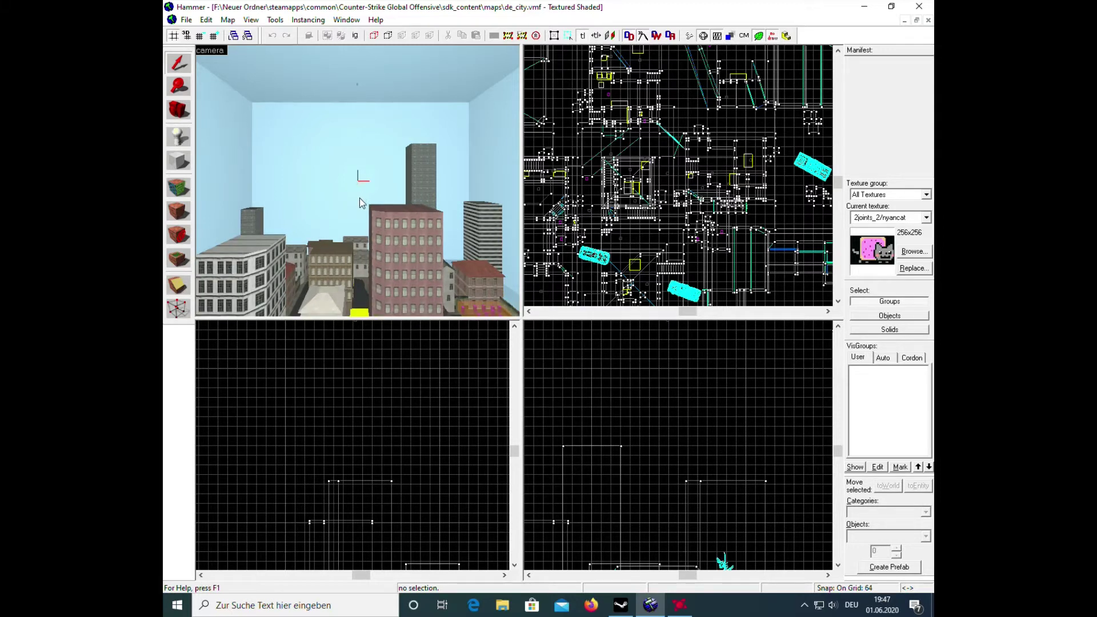
click(361, 197)
scroll(308, 167, down, 1)
scroll(309, 167, down, 1)
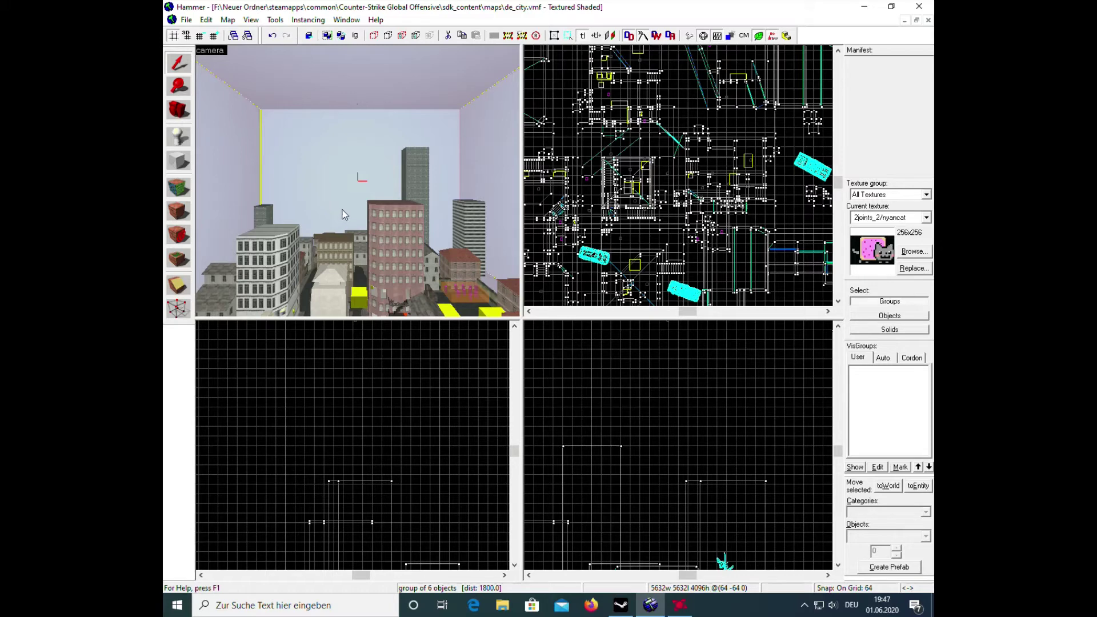
key(z)
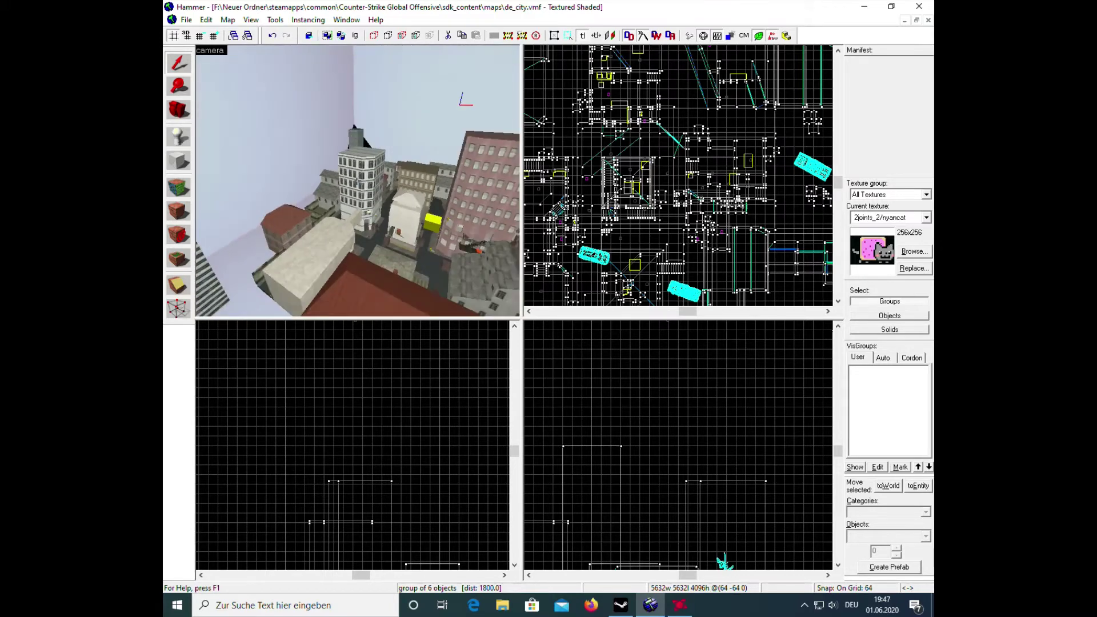
key(w)
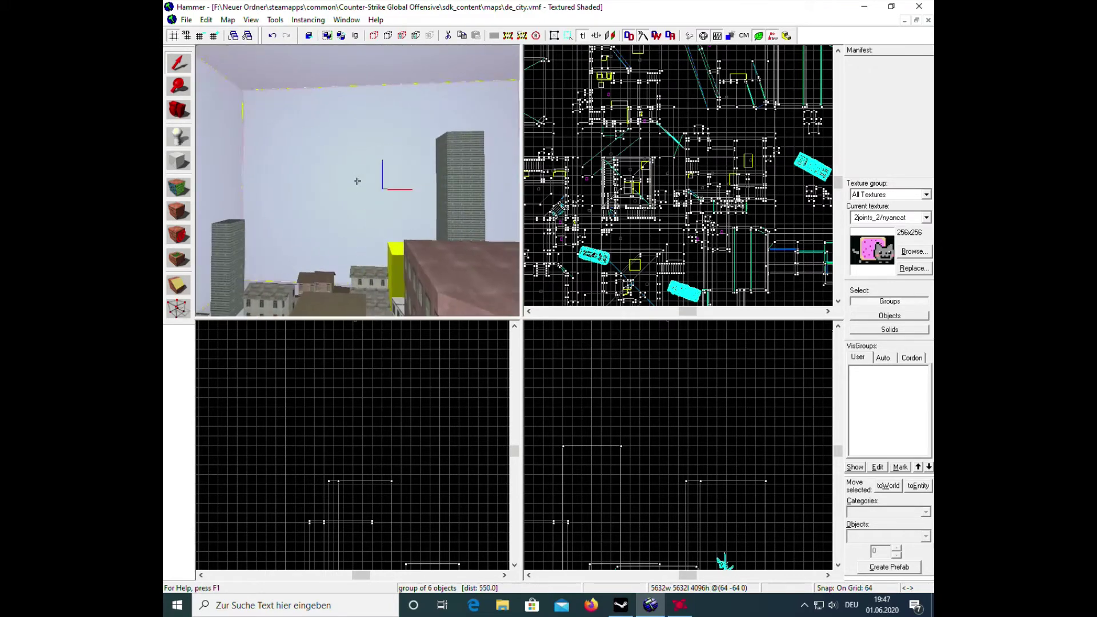
key(s)
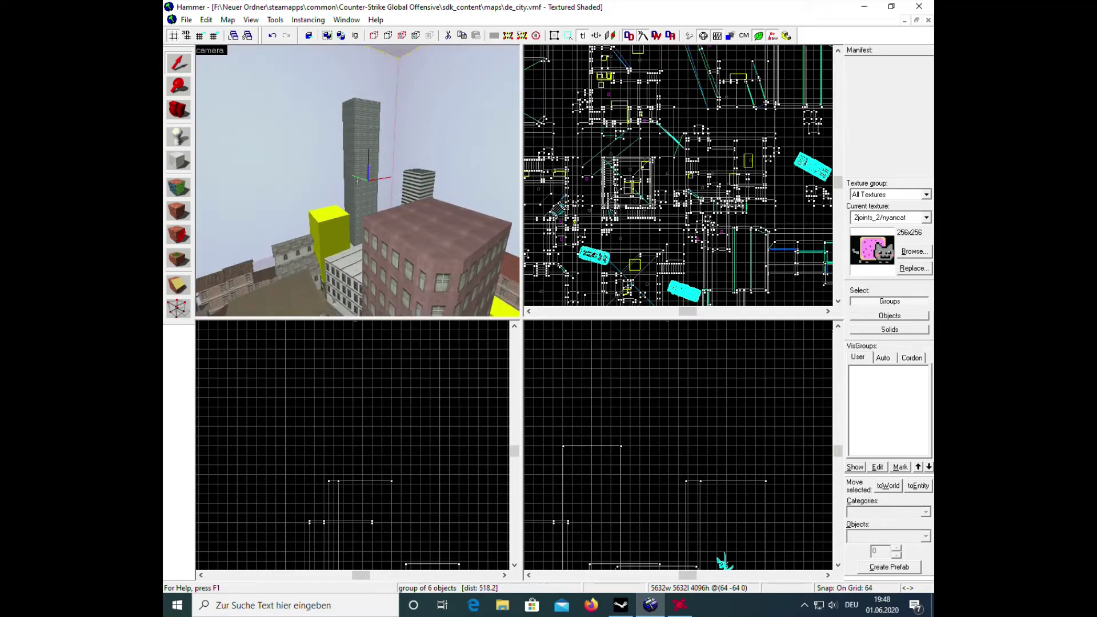
key(z)
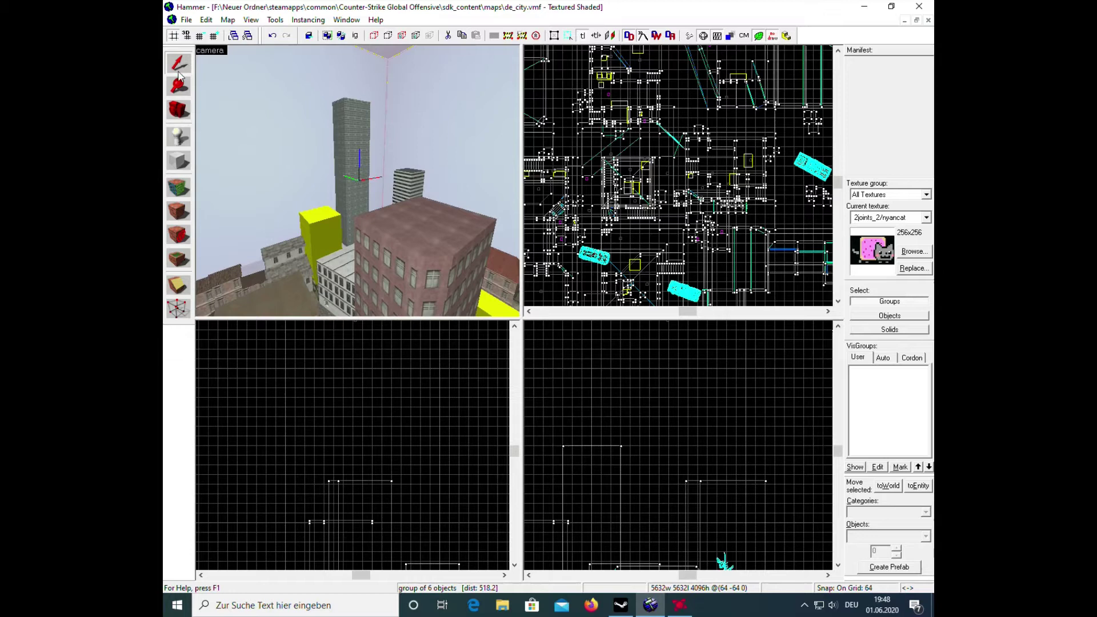
Select every object in the map with a selection box about 7168 by 6848 by 4928 units, enclosing the whole skybox.
scroll(373, 396, down, 5)
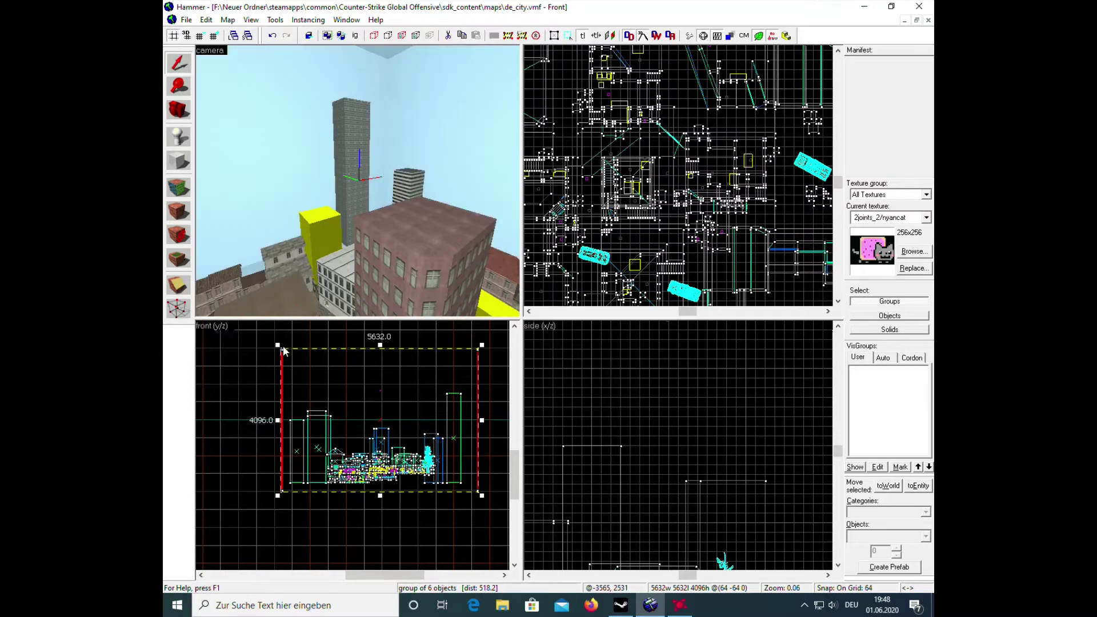
drag(257, 332, 501, 509)
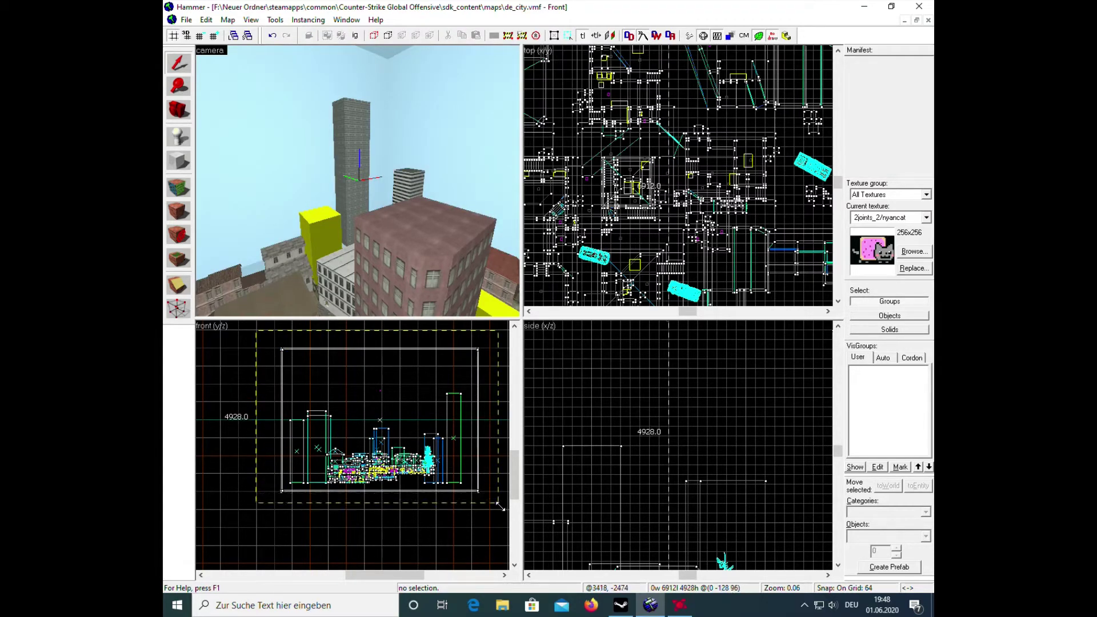
scroll(659, 459, up, 2)
scroll(659, 459, down, 2)
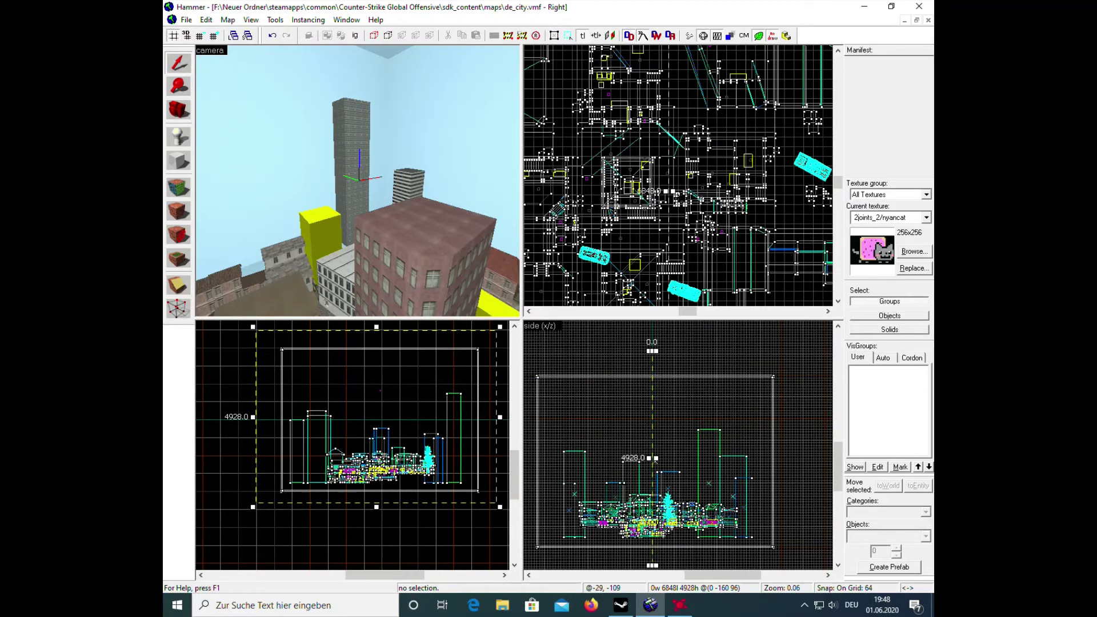
drag(579, 456, 551, 460)
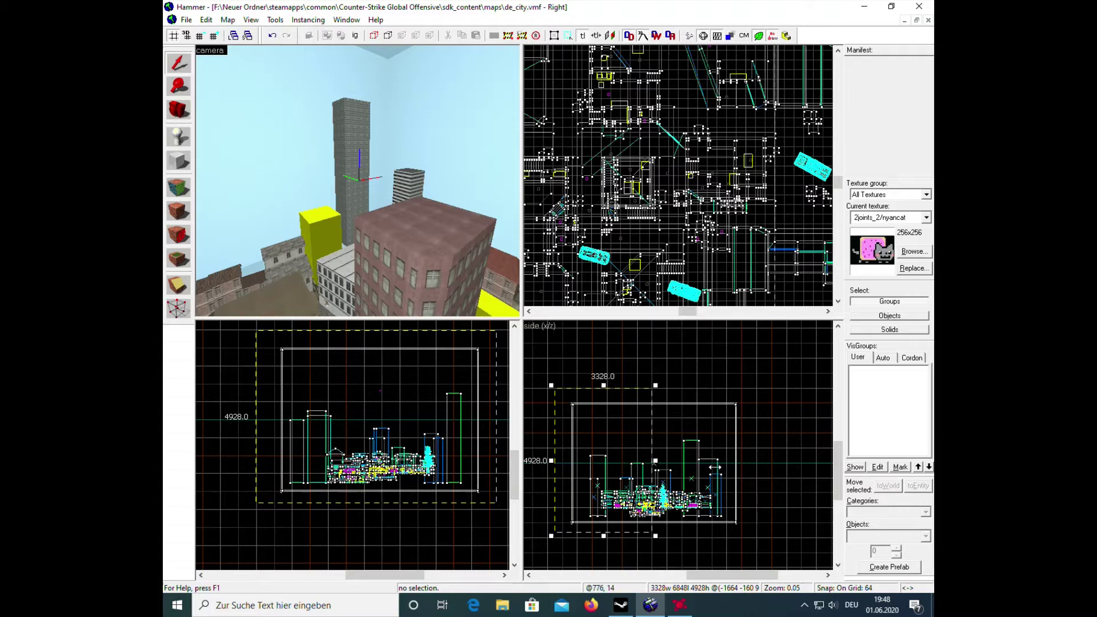
drag(656, 460, 768, 460)
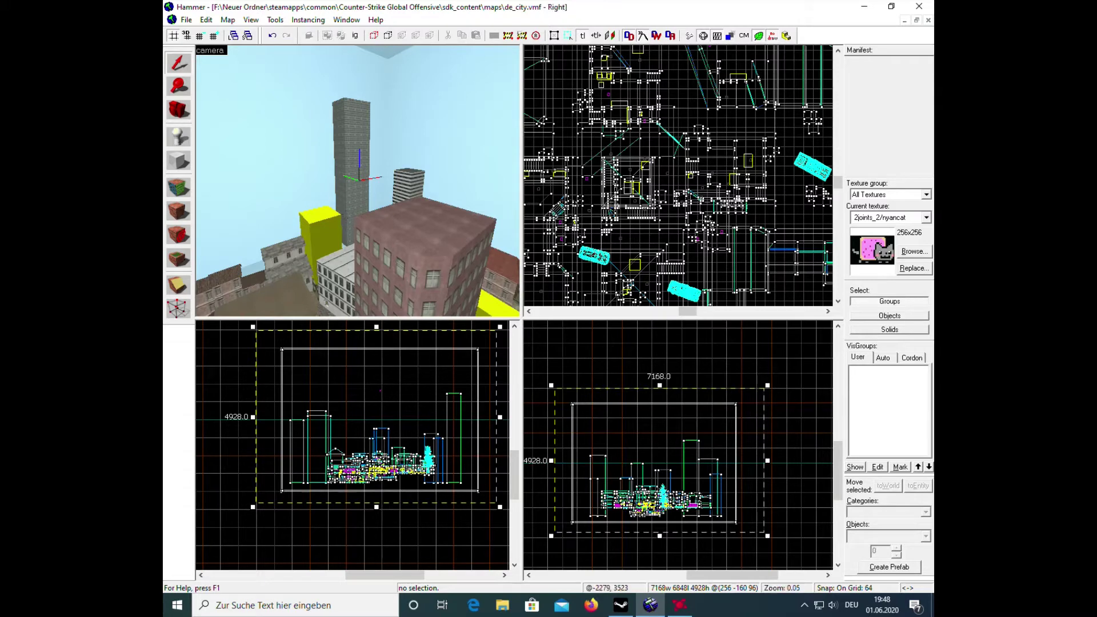
key(Return)
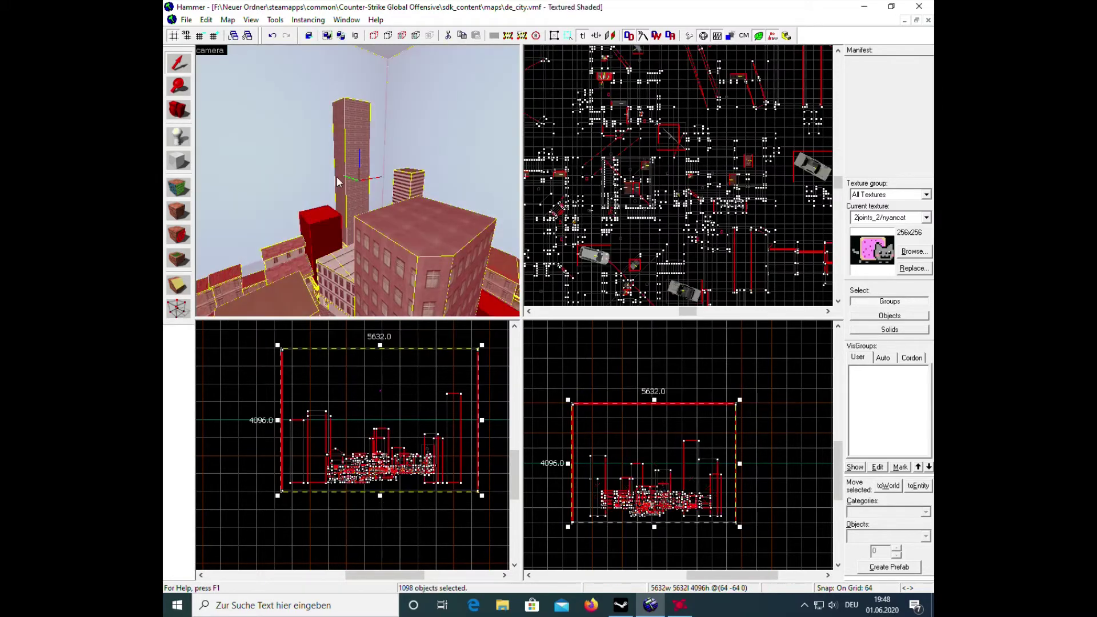
Copy all the selected objects of the de_city map, including the skybox.
scroll(334, 189, down, 1)
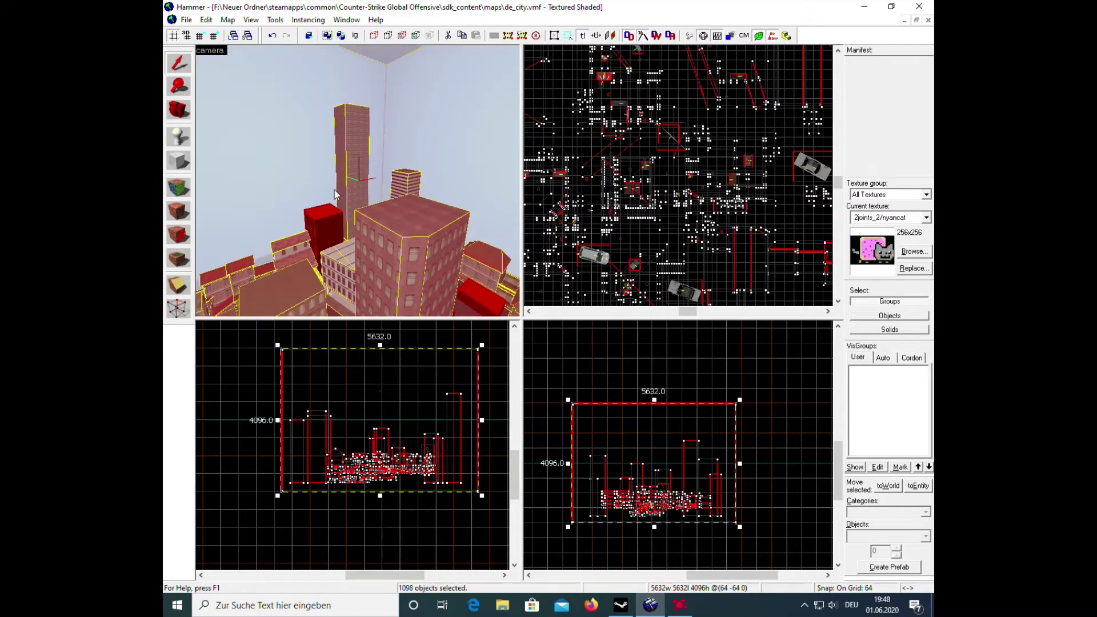
scroll(337, 186, down, 2)
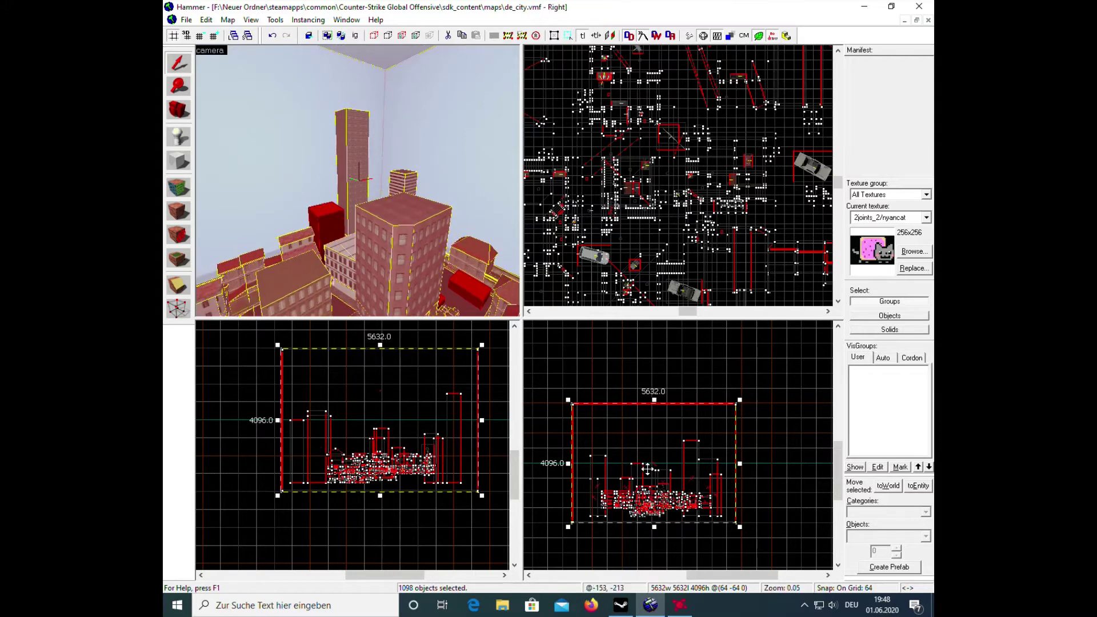
right_click(643, 190)
click(689, 217)
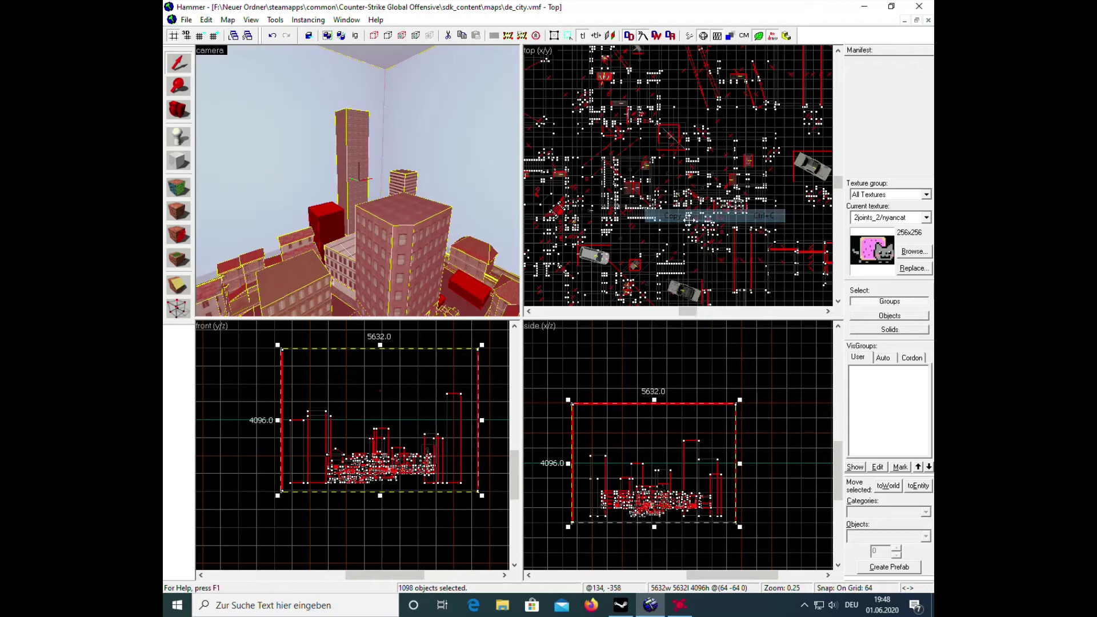
Create a new empty map and paste the copied city with its skybox into it.
click(187, 20)
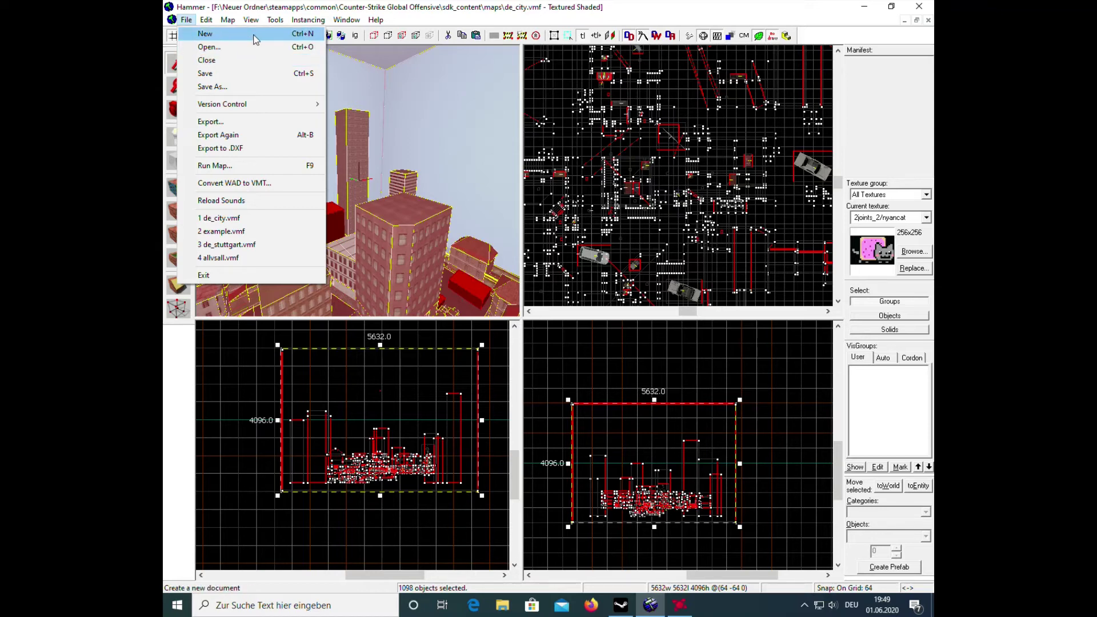
click(248, 35)
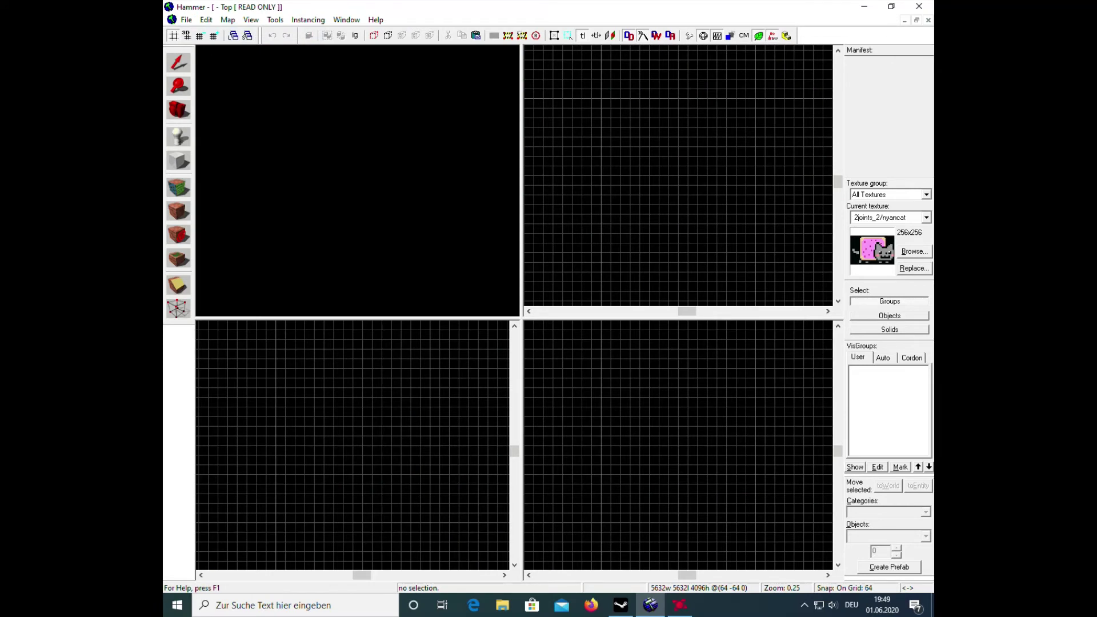
right_click(679, 176)
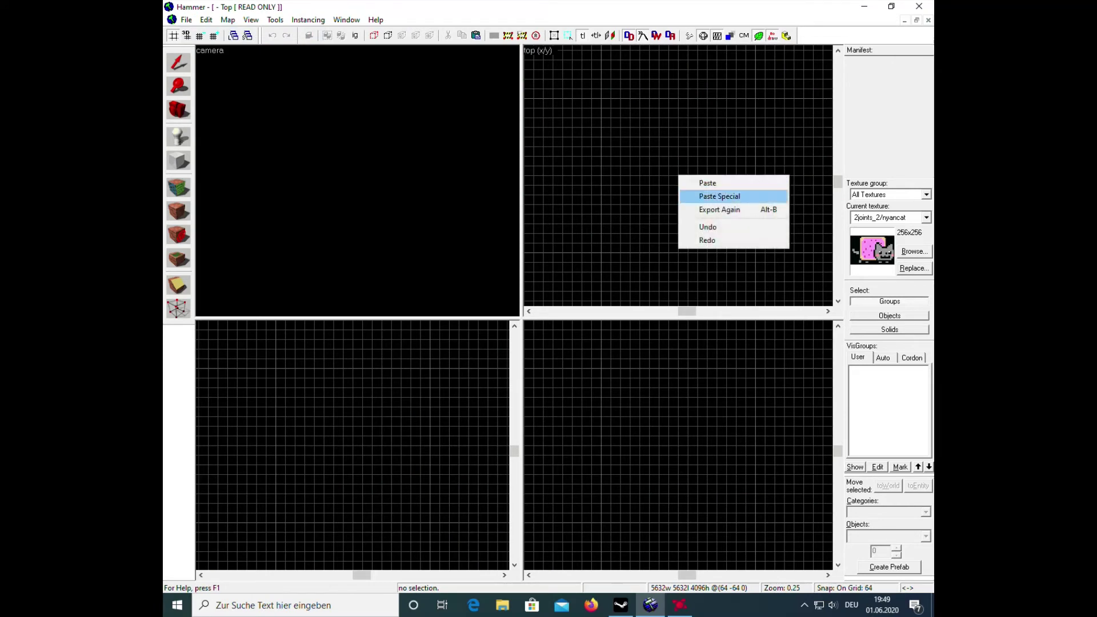
click(707, 182)
Examine the pasted city and its skybox walls in the 3D view from a distance and from above the buildings.
scroll(366, 125, down, 8)
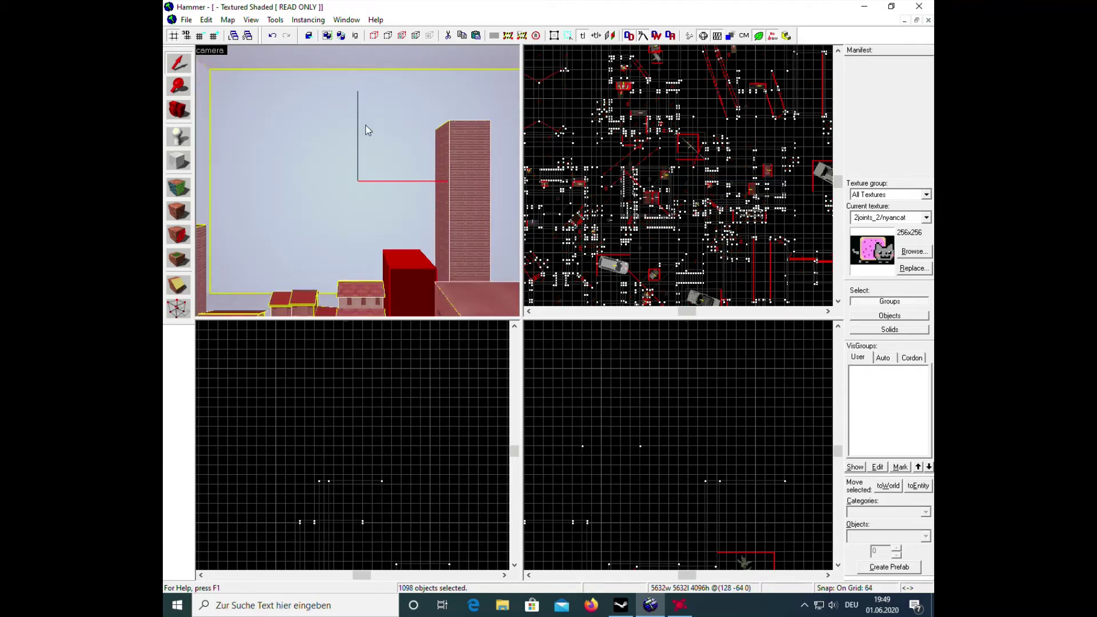
scroll(366, 166, down, 8)
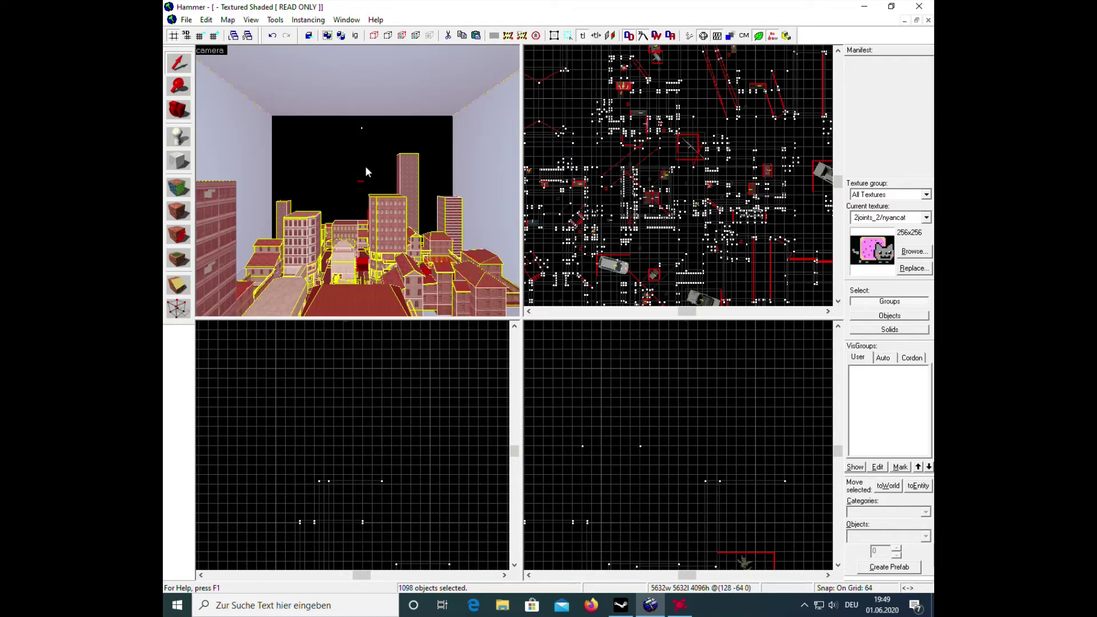
scroll(366, 166, down, 6)
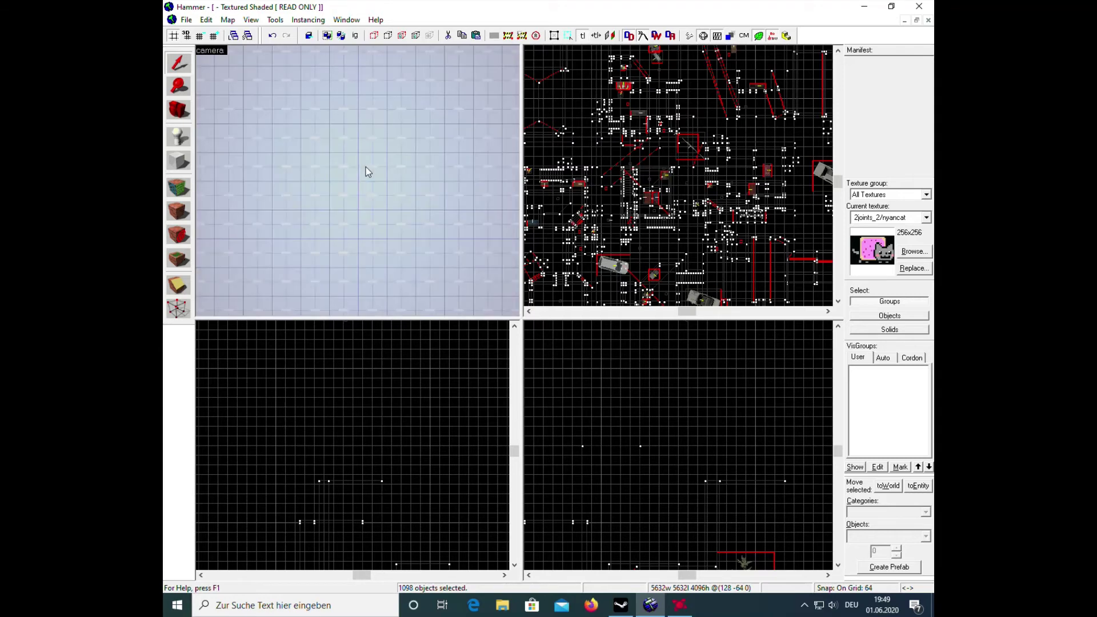
scroll(365, 166, down, 5)
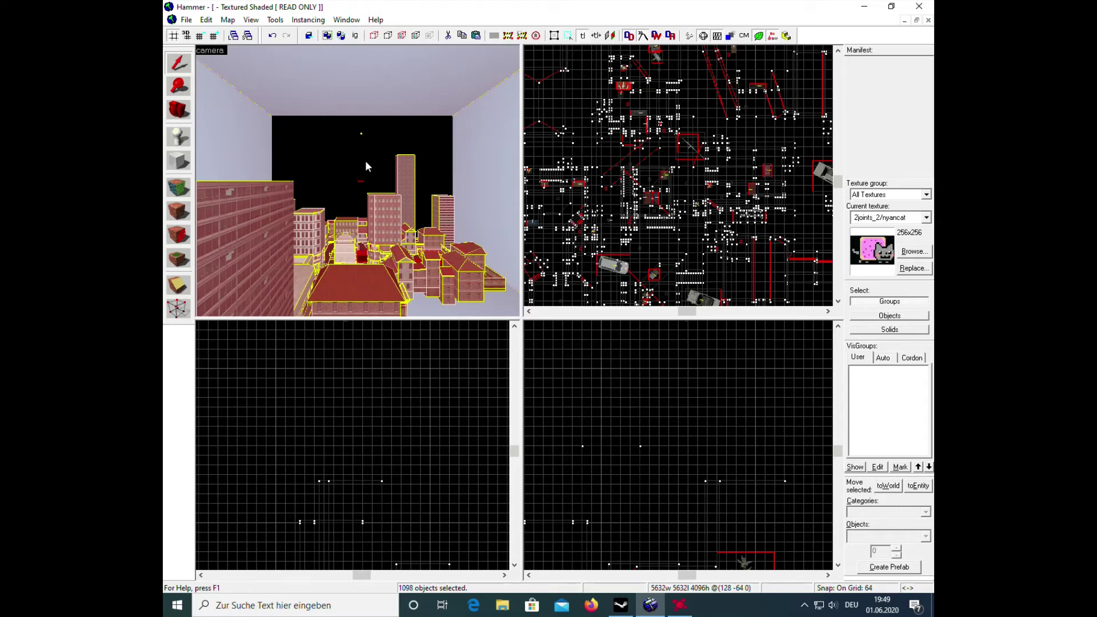
scroll(357, 157, up, 1)
scroll(356, 152, up, 3)
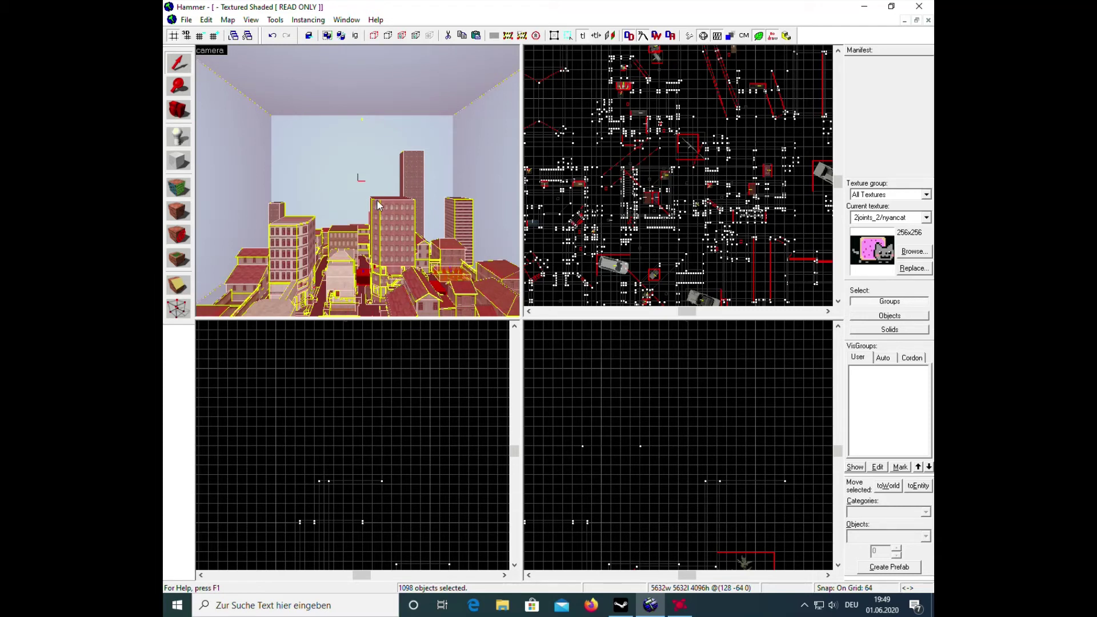
scroll(377, 205, up, 2)
scroll(377, 205, up, 5)
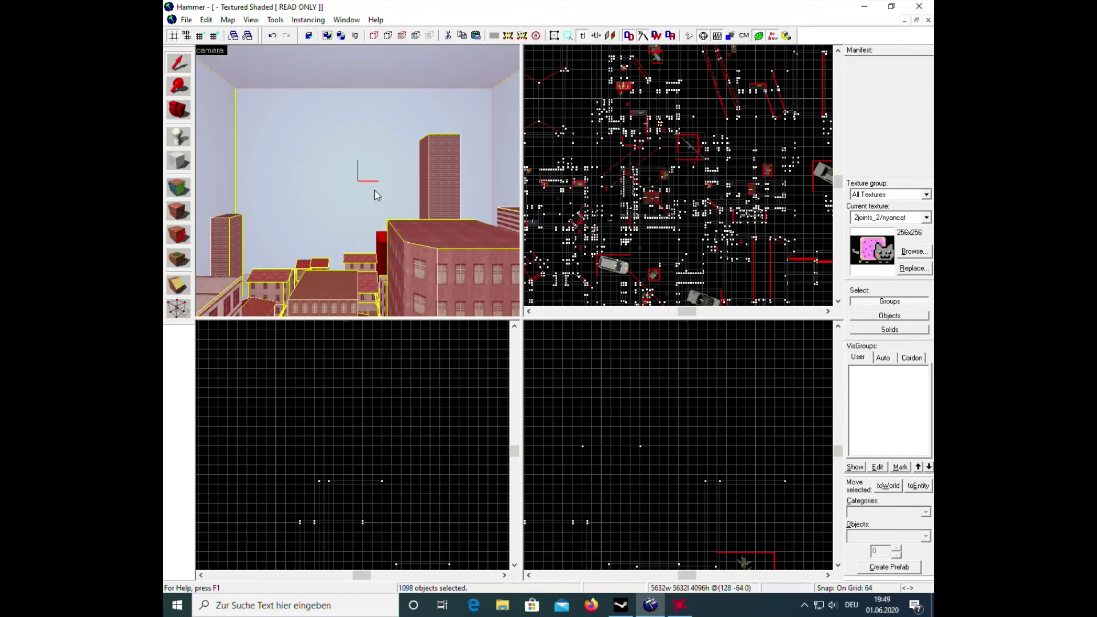
key(z)
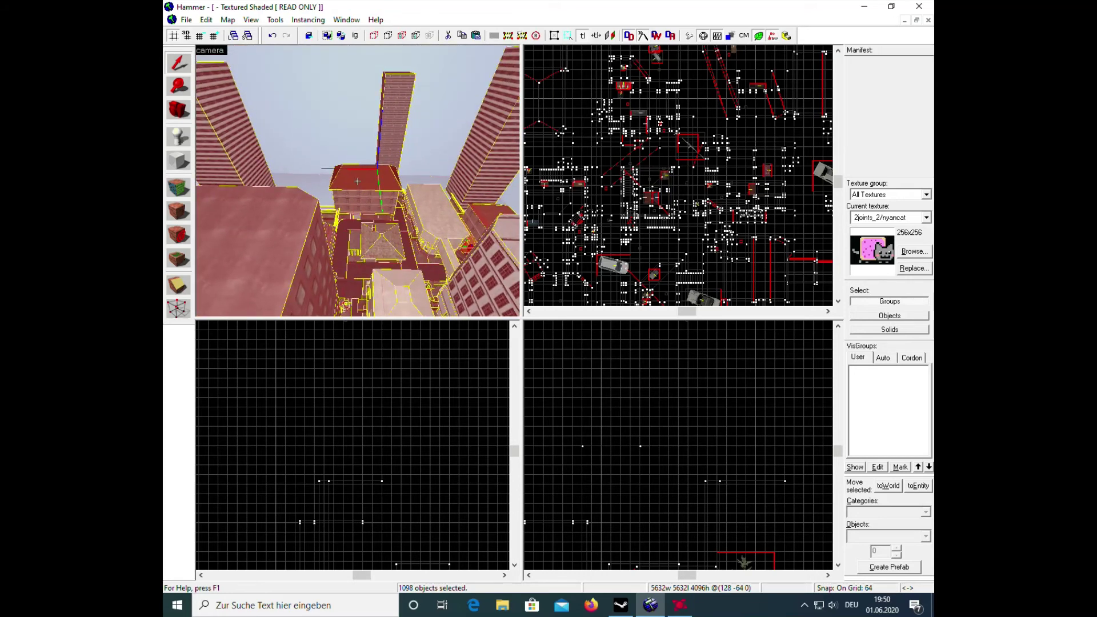
mouse_move(357, 181)
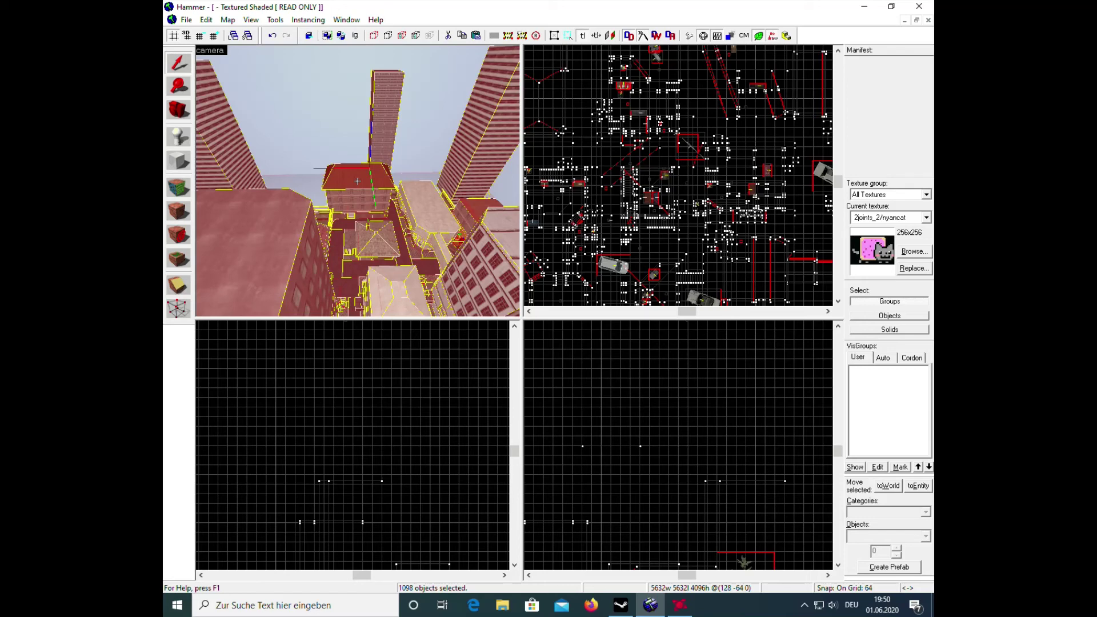
key(d)
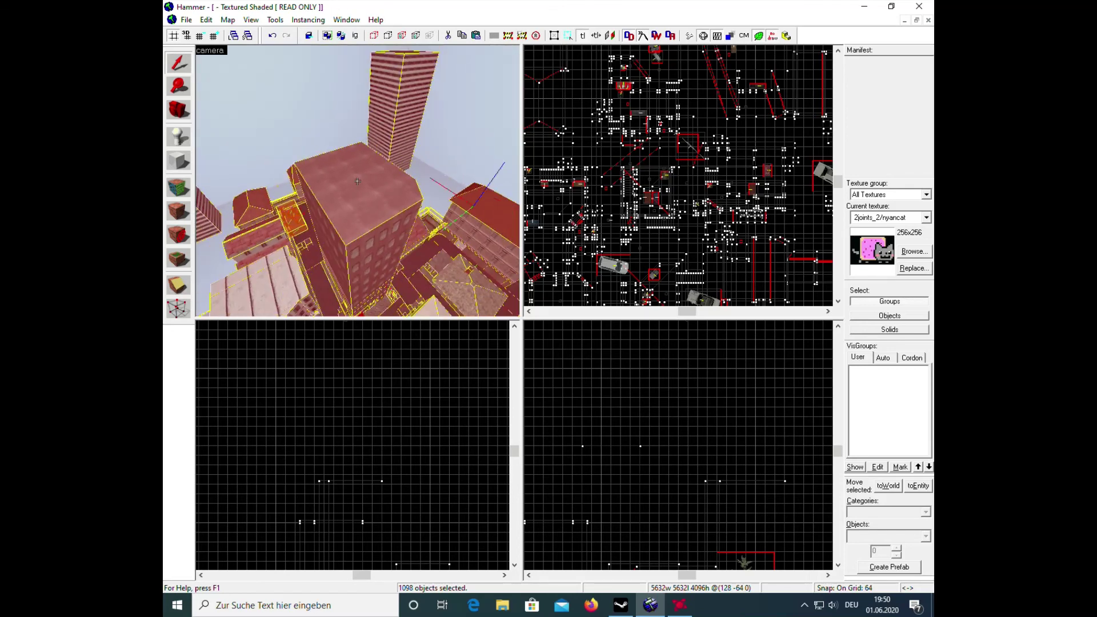
key(s)
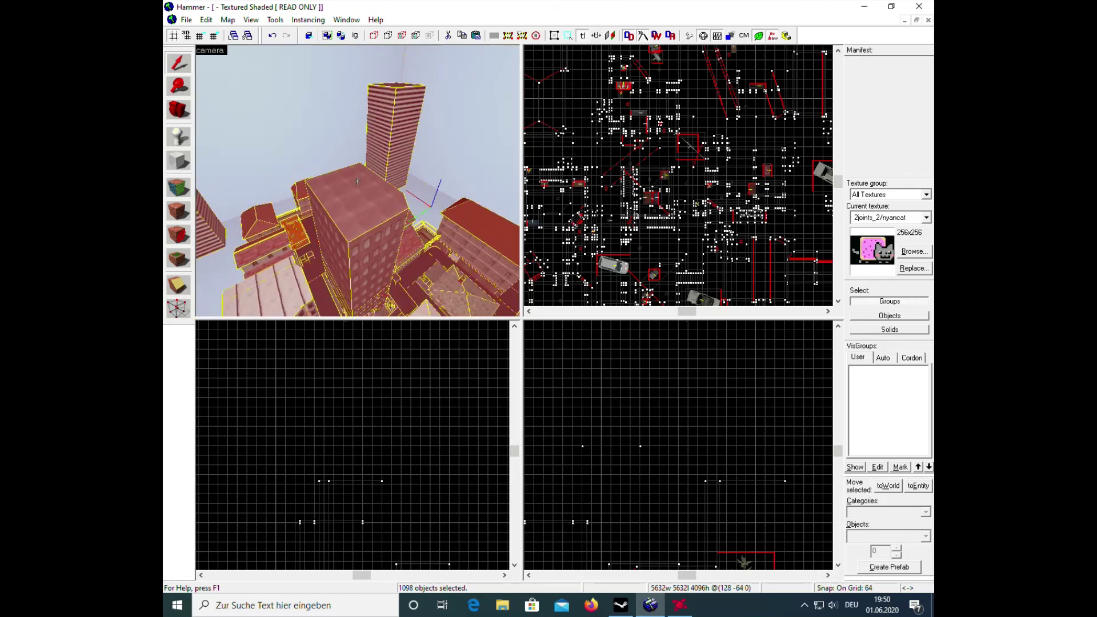